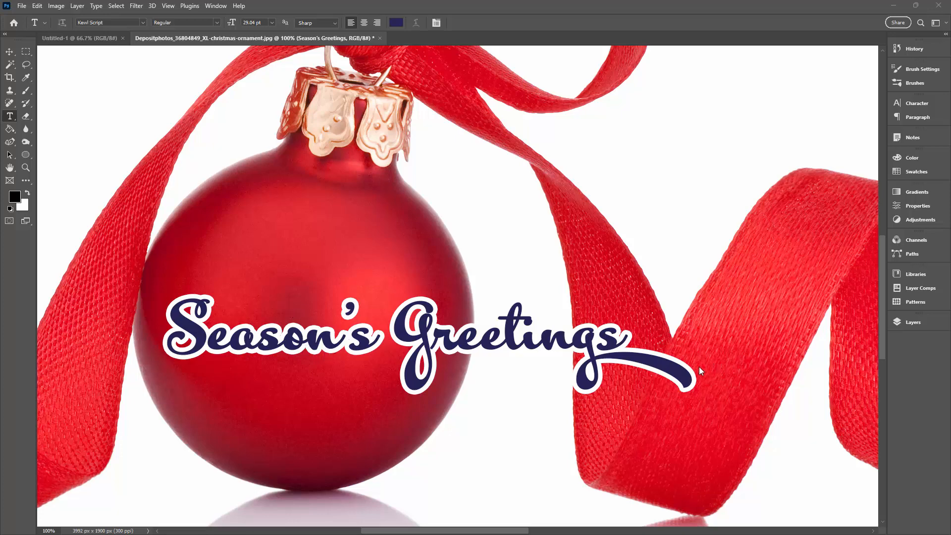
# Step: Hide the Season's Greetings layer and show it again to compare the ornament with and without the lettering
pyautogui.click(903, 320)
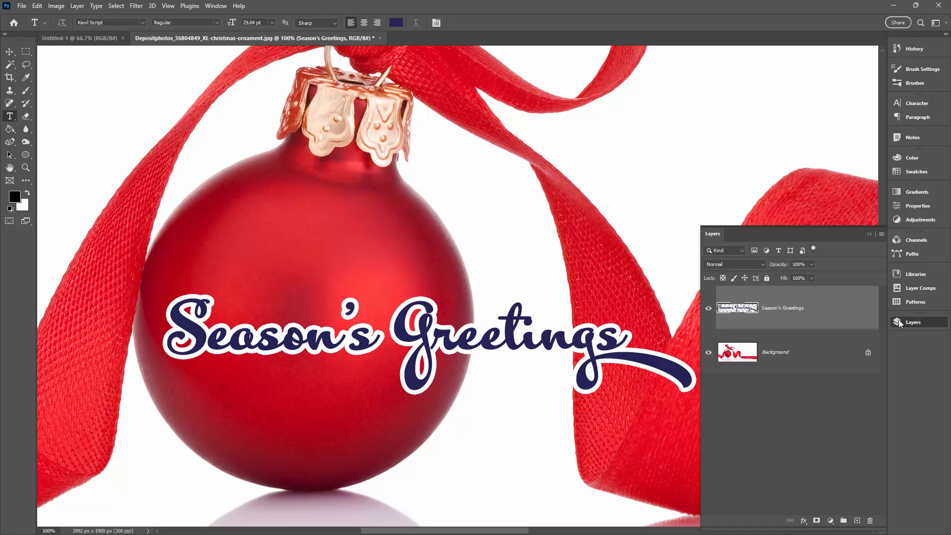
pyautogui.click(708, 308)
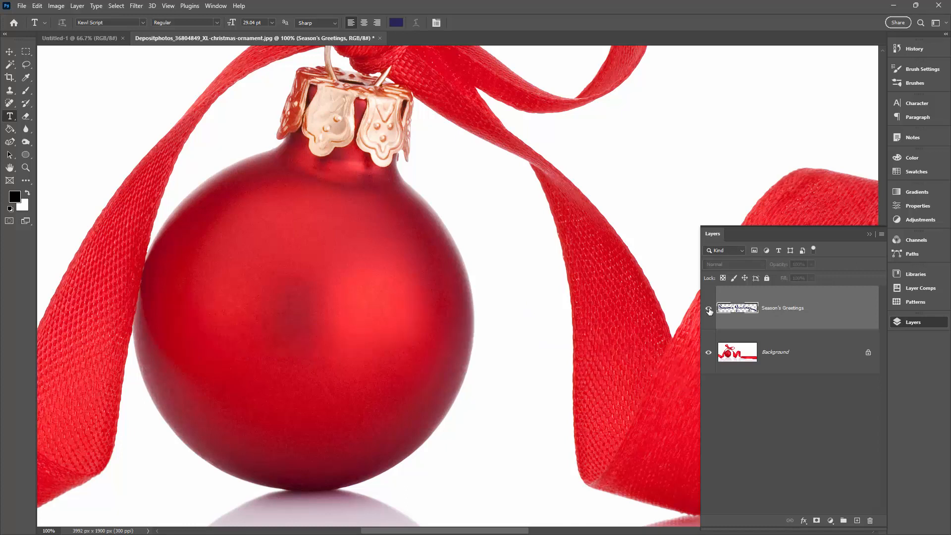
pyautogui.click(708, 308)
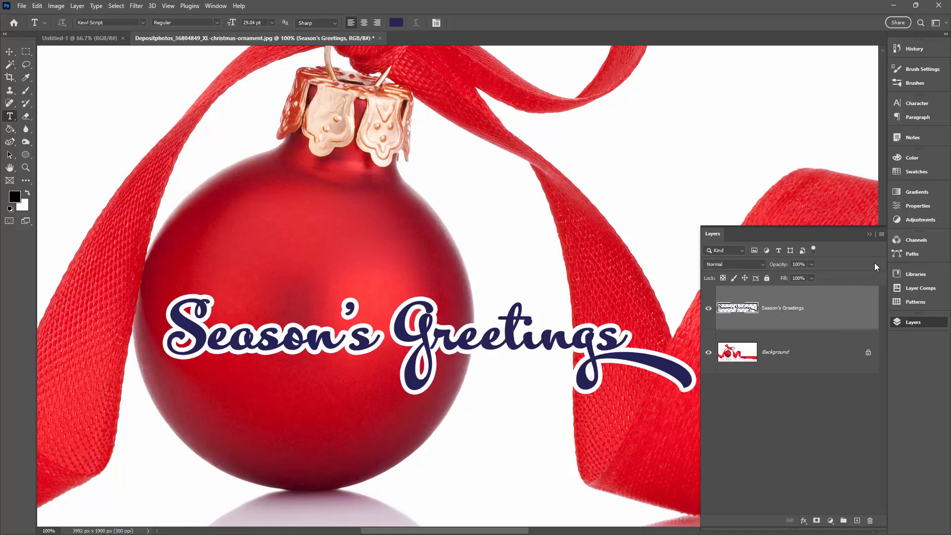
pyautogui.click(869, 233)
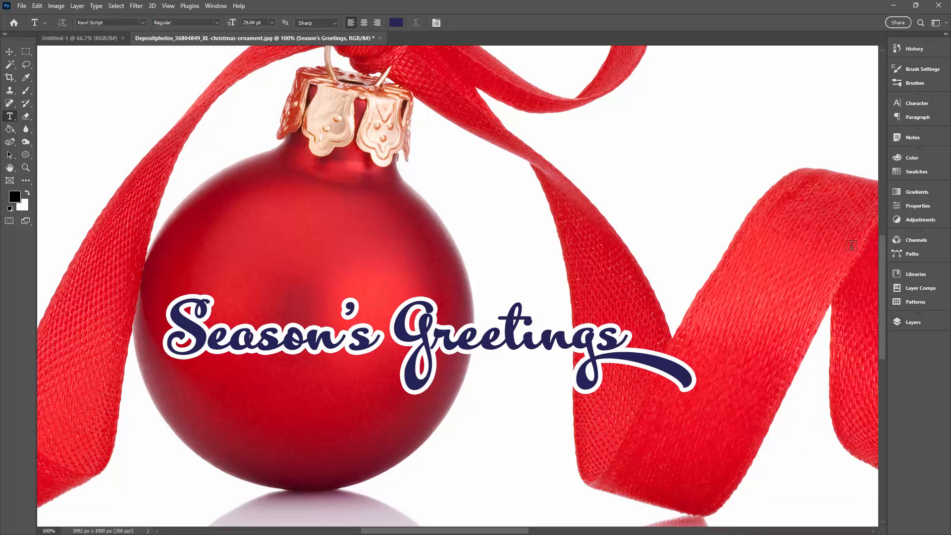
# Step: Scale down the Season's Greetings lettering proportionally and position it within the width of the red ornament
pyautogui.click(9, 52)
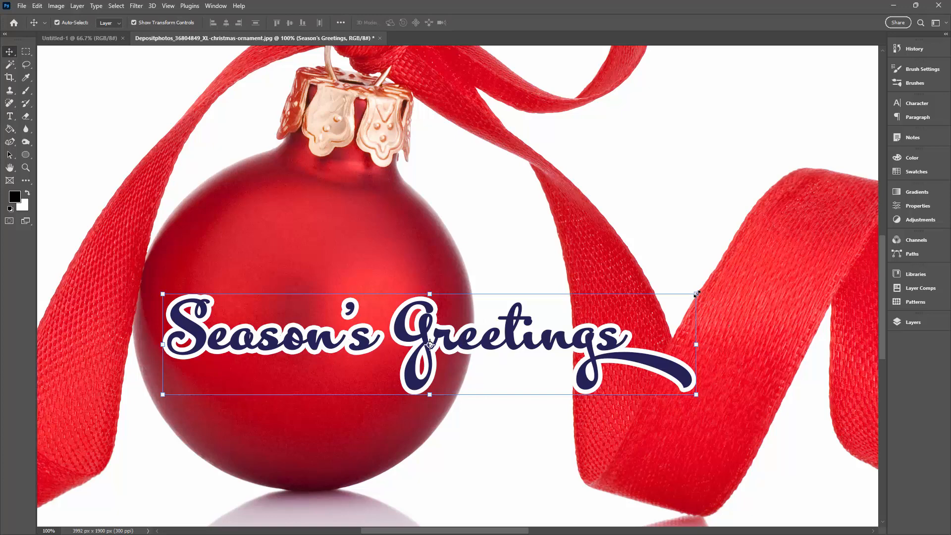
pyautogui.moveTo(697, 294); pyautogui.dragTo(496, 349)
pyautogui.moveTo(348, 355); pyautogui.dragTo(330, 353)
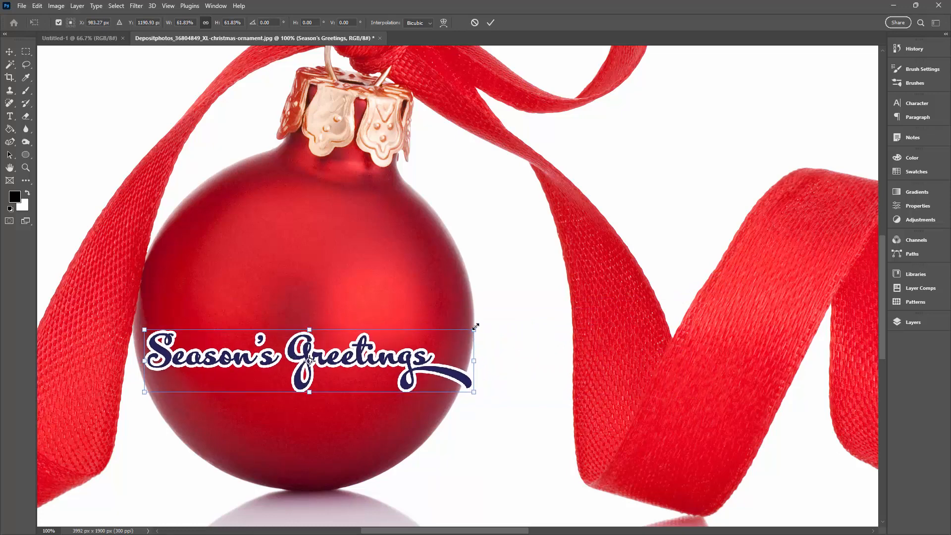
pyautogui.moveTo(475, 327); pyautogui.dragTo(459, 335)
pyautogui.moveTo(354, 357); pyautogui.dragTo(365, 359)
pyautogui.click(491, 22)
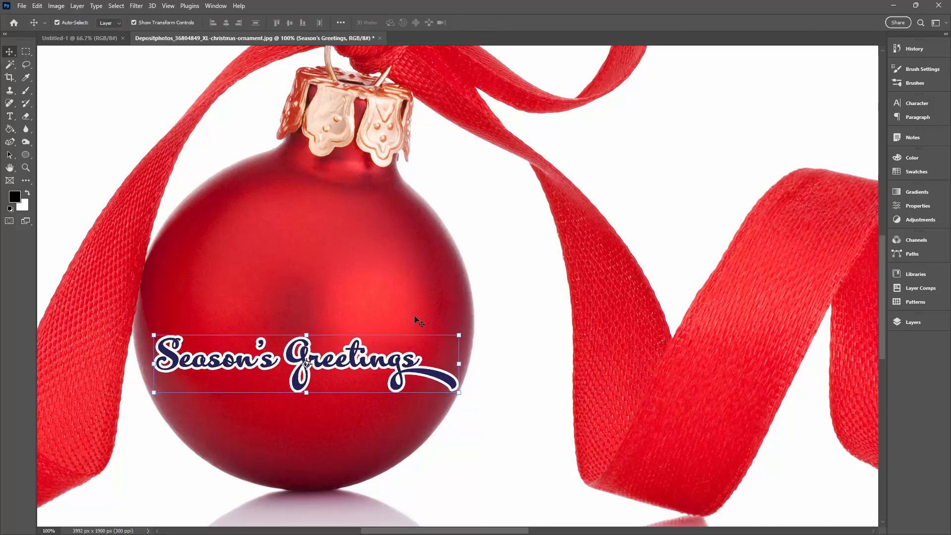
# Step: Toggle the visibility of the resized Season's Greetings layer off and on to check the image beneath it
pyautogui.click(911, 322)
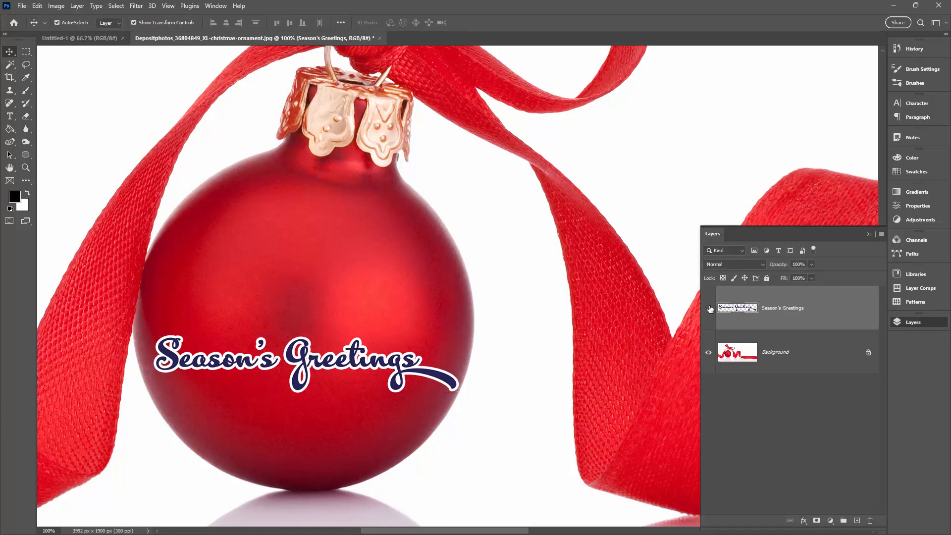
pyautogui.click(708, 308)
pyautogui.click(708, 308)
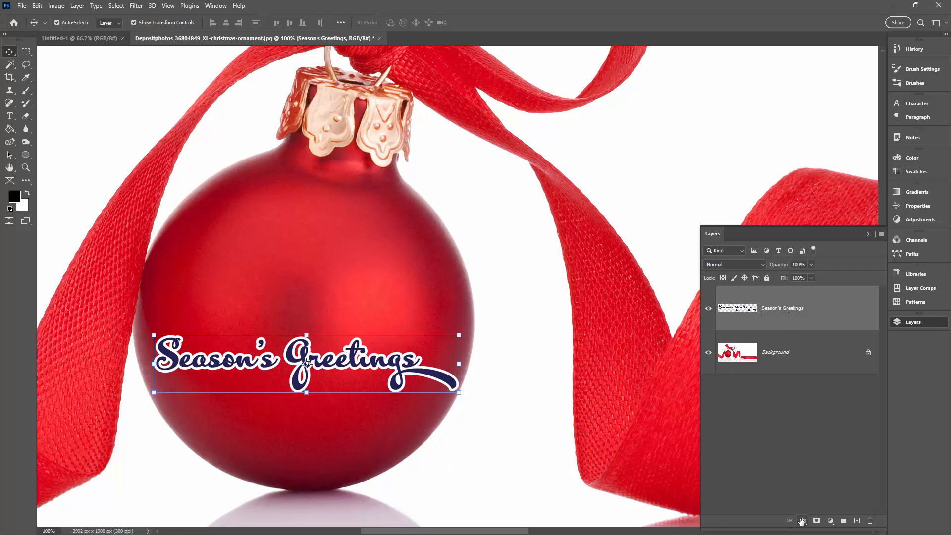
# Step: In the Season's Greetings layer's Blending Options, lower the Current Layer white limit under Blend If Gray until the white outline is hidden
pyautogui.moveTo(802, 235); pyautogui.dragTo(649, 56)
pyautogui.click(649, 345)
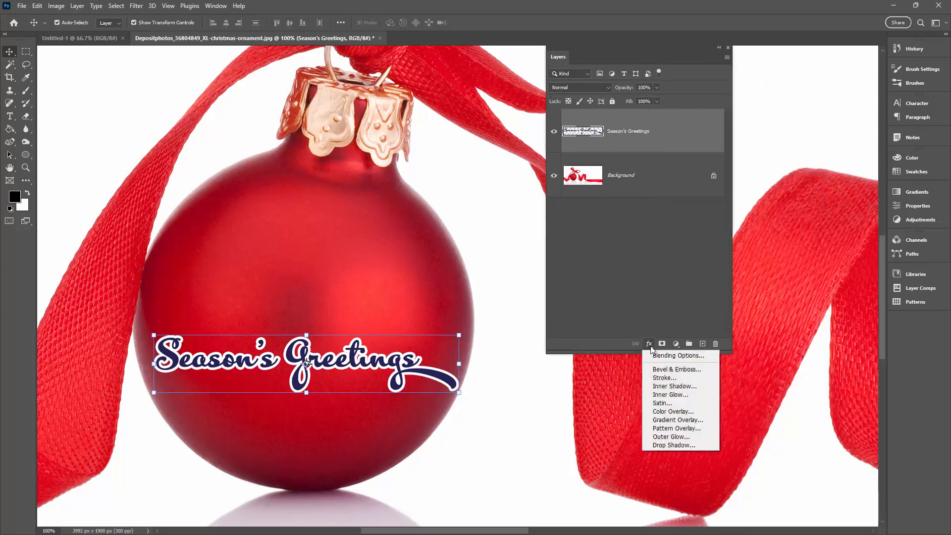
pyautogui.click(667, 357)
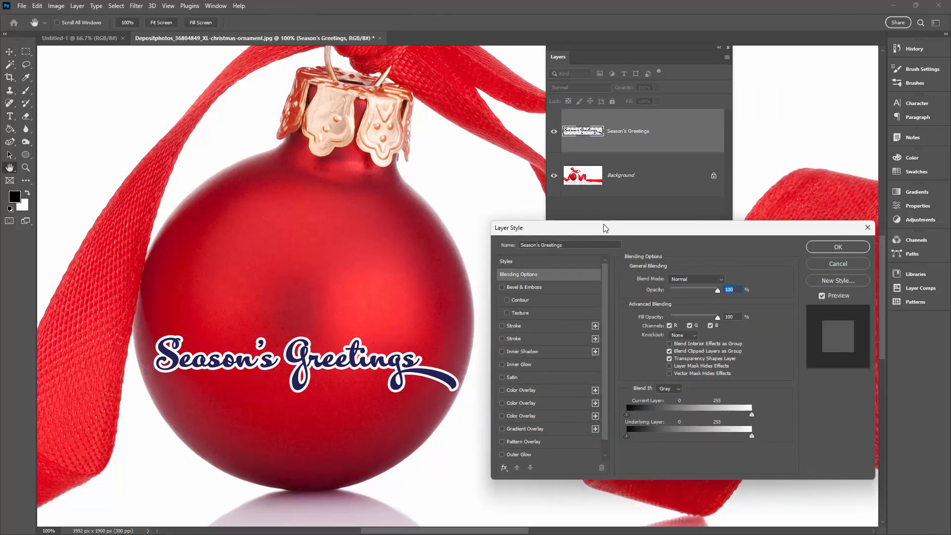
pyautogui.moveTo(605, 227); pyautogui.dragTo(567, 96)
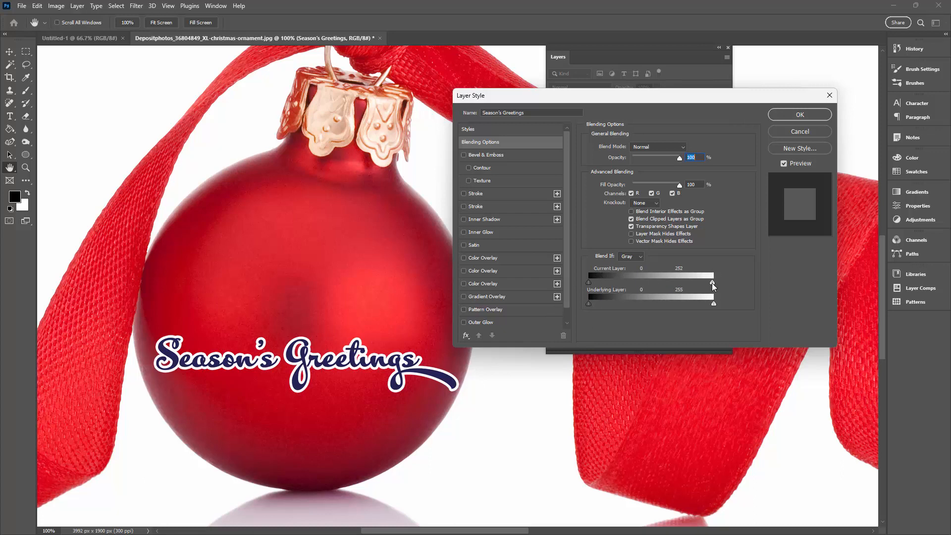
pyautogui.moveTo(712, 284); pyautogui.dragTo(699, 283)
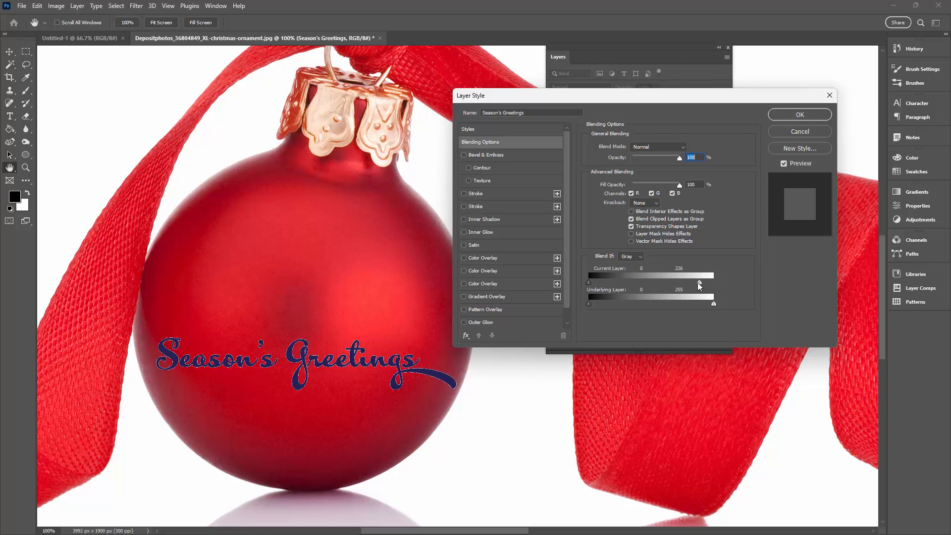
pyautogui.moveTo(699, 285); pyautogui.dragTo(684, 284)
pyautogui.moveTo(681, 282); pyautogui.dragTo(649, 286)
pyautogui.moveTo(648, 286); pyautogui.dragTo(642, 289)
pyautogui.click(784, 116)
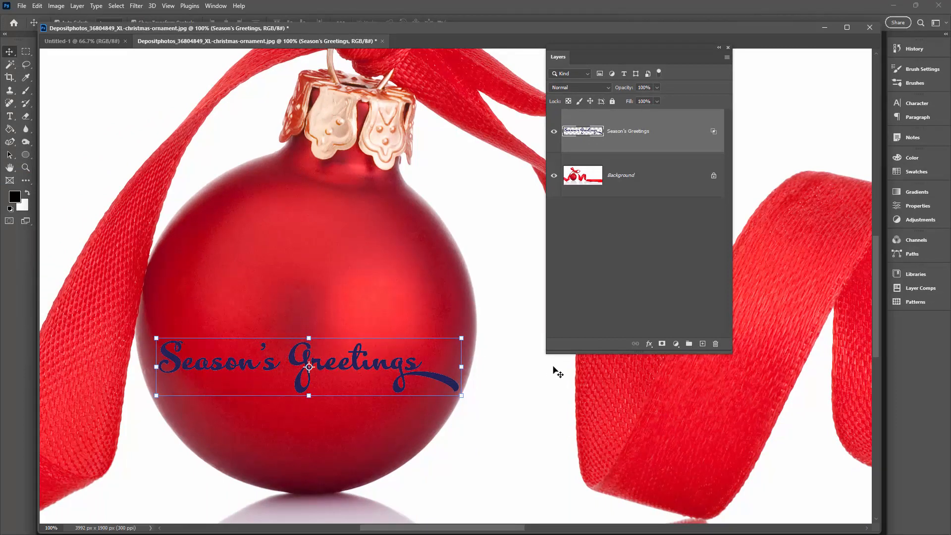
pyautogui.click(649, 344)
pyautogui.click(668, 411)
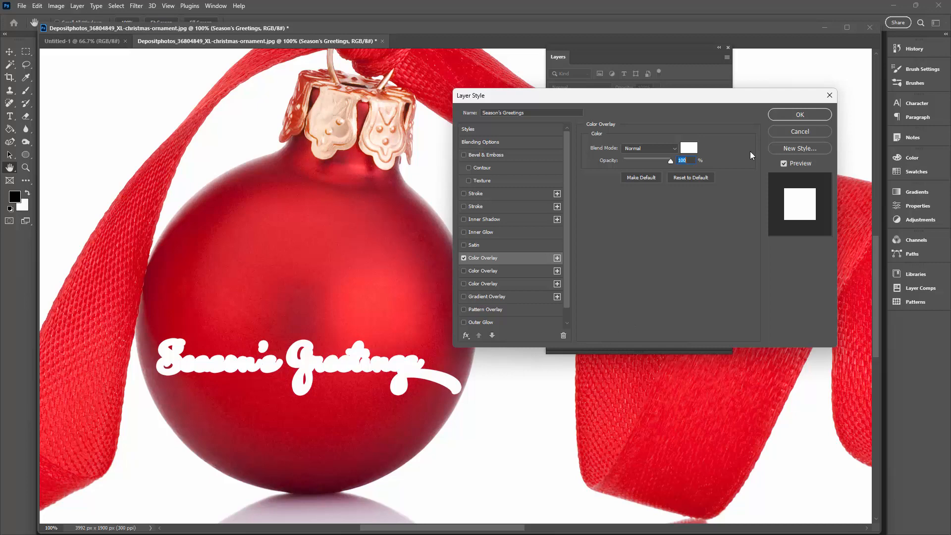
pyautogui.click(790, 133)
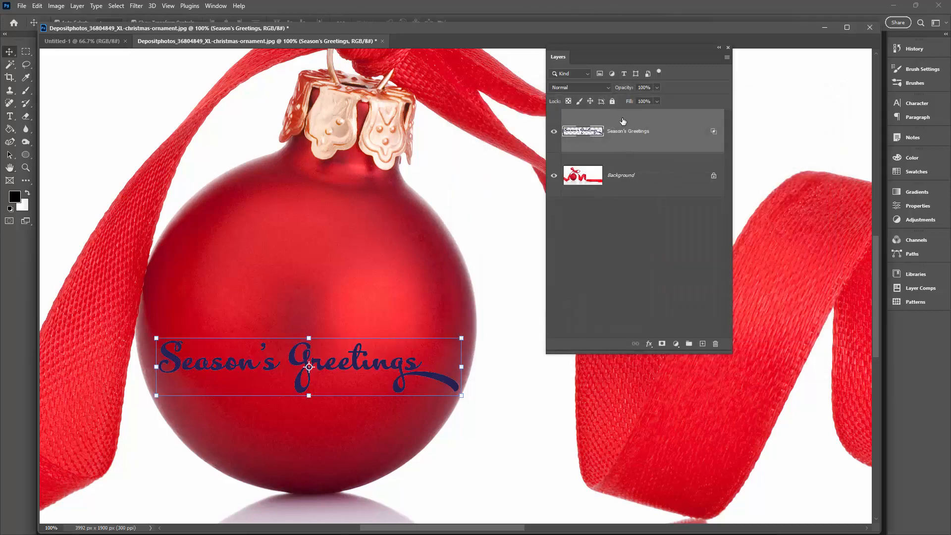
pyautogui.rightClick(660, 130)
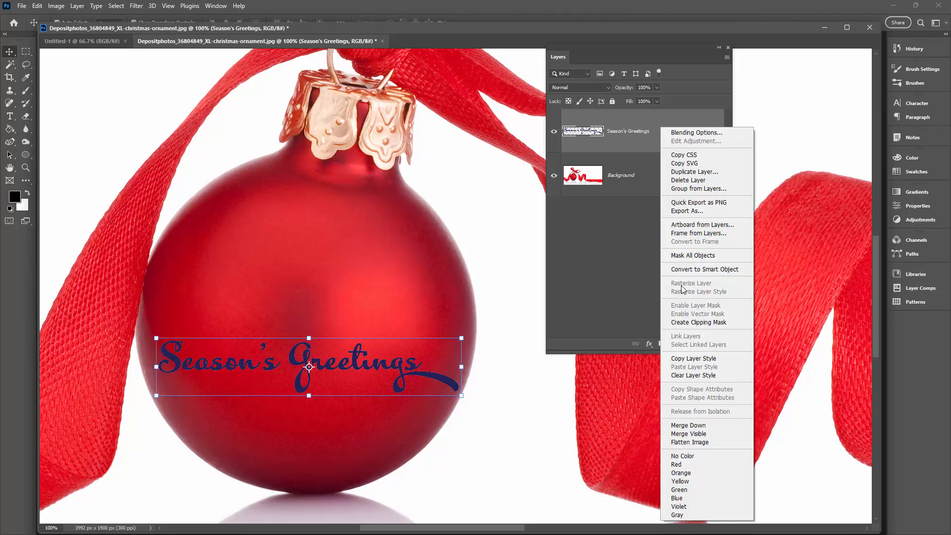
pyautogui.click(612, 264)
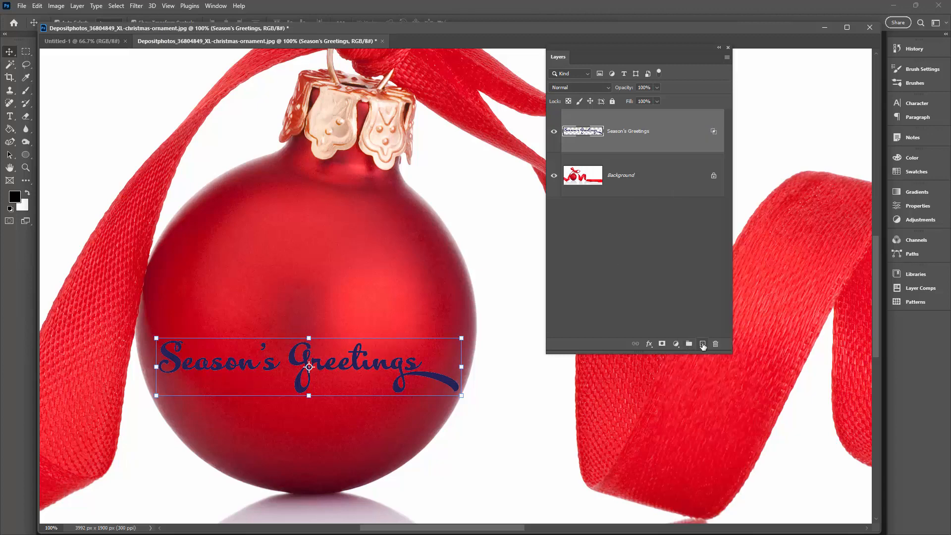
# Step: Add a blank layer beneath the Season's Greetings layer and merge the lettering down into it
pyautogui.click(702, 343)
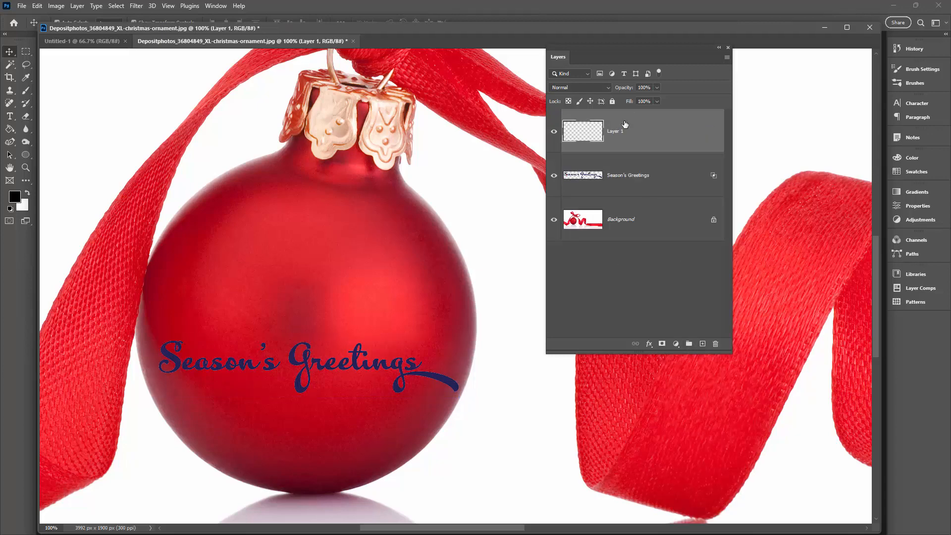
pyautogui.moveTo(624, 129); pyautogui.dragTo(616, 184)
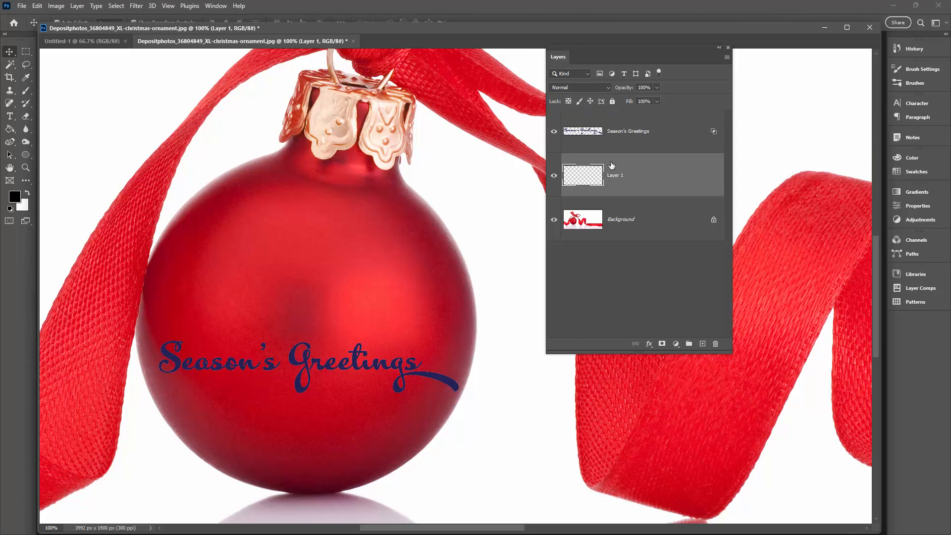
pyautogui.click(626, 131)
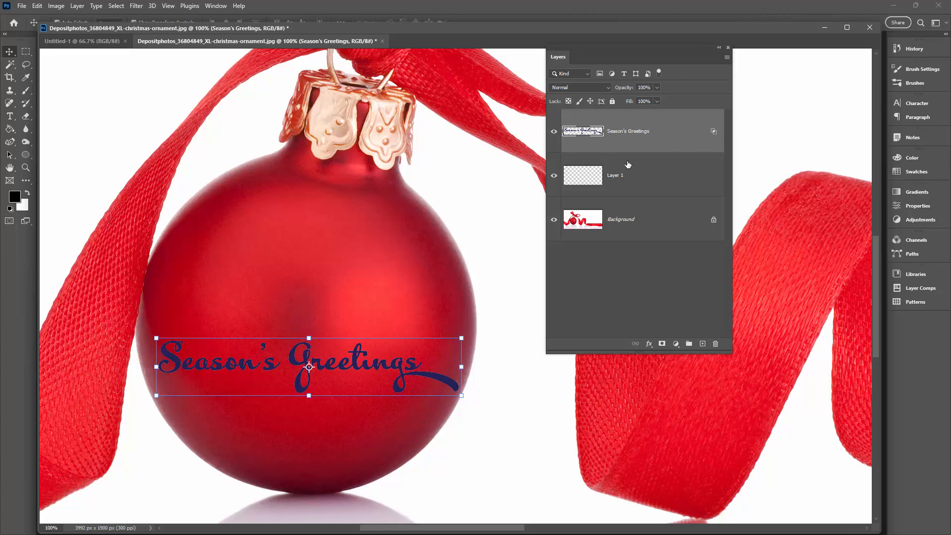
pyautogui.rightClick(661, 126)
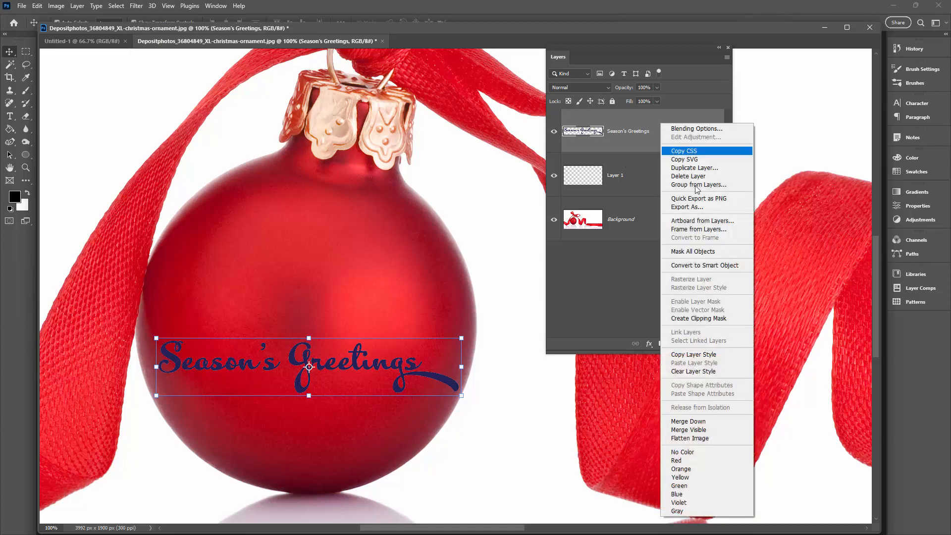
pyautogui.click(700, 422)
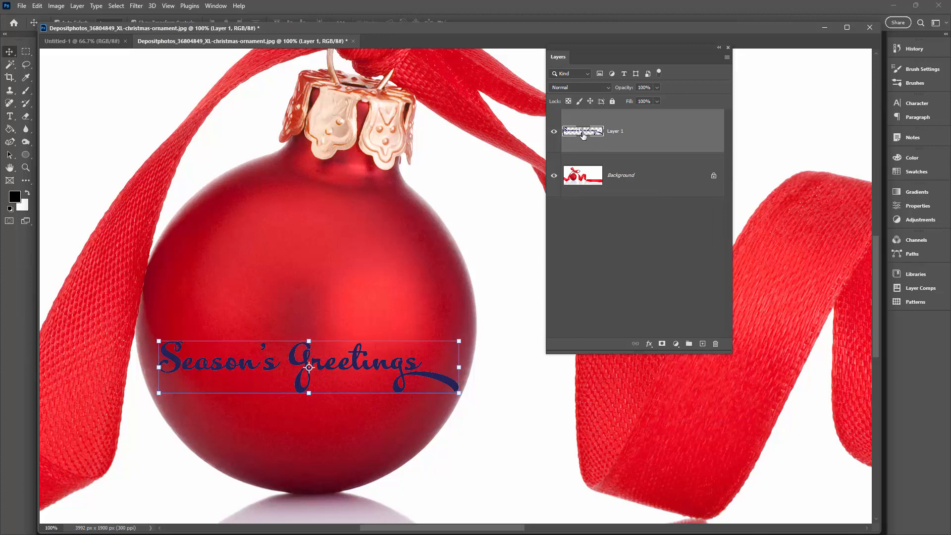
# Step: Apply a white Color Overlay in Normal mode at 100% opacity to the merged lettering layer
pyautogui.click(649, 343)
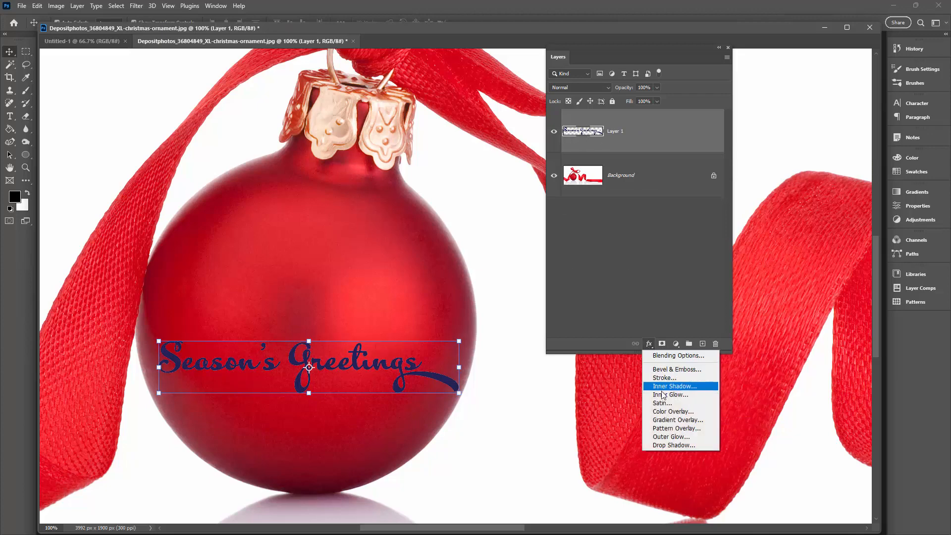
pyautogui.click(671, 411)
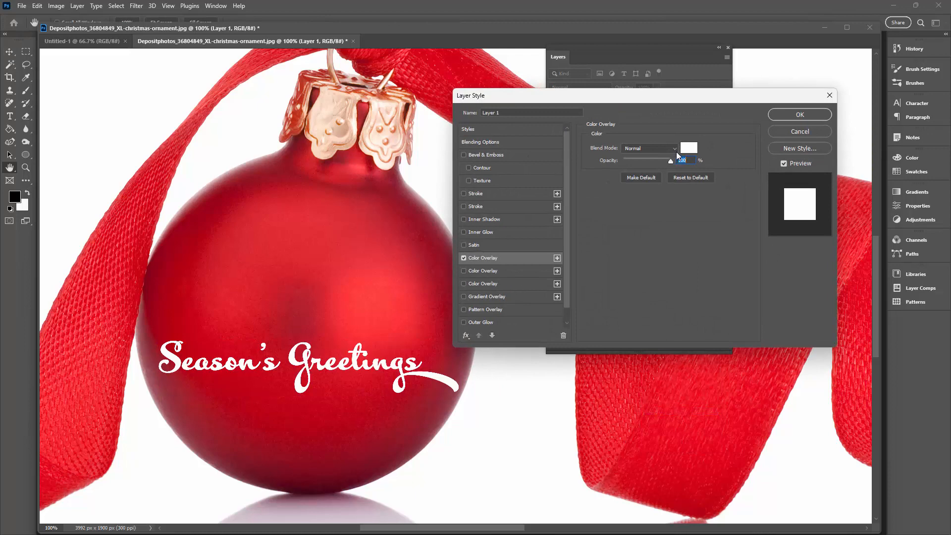
pyautogui.click(800, 114)
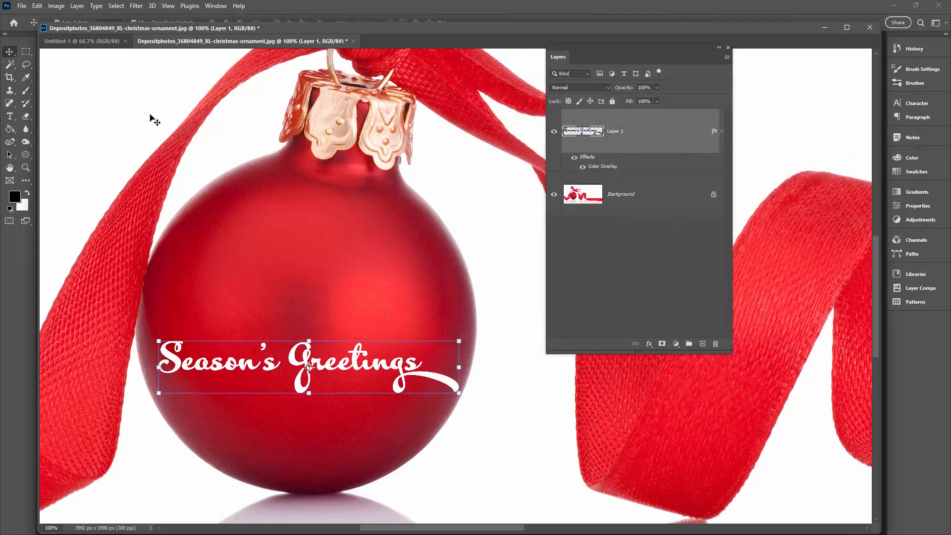
# Step: Start a Warp transform on the lettering layer and choose the Arch preset
pyautogui.click(37, 6)
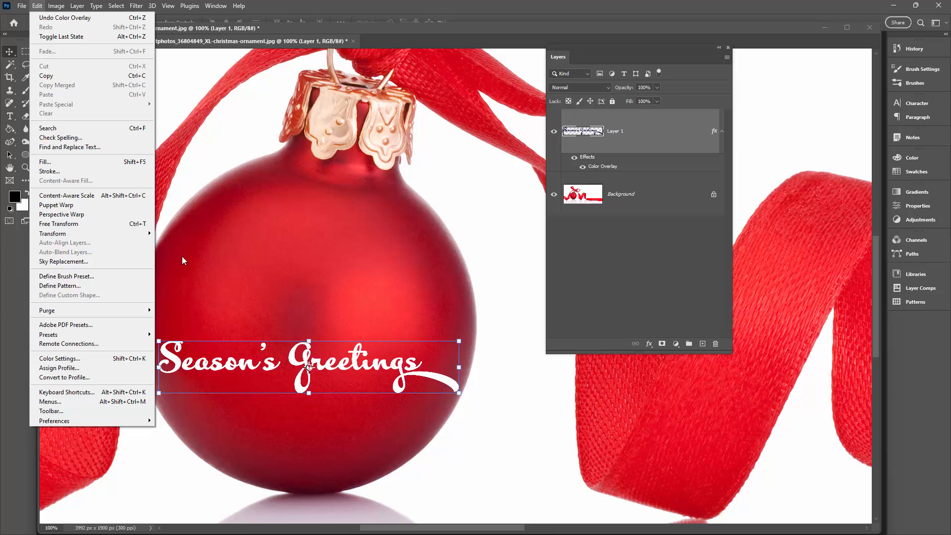
pyautogui.moveTo(84, 233)
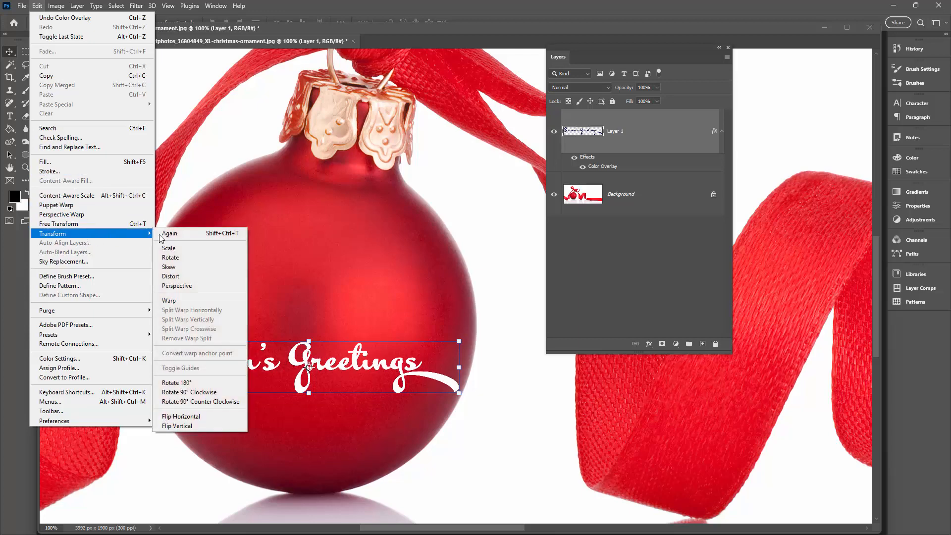
pyautogui.click(191, 301)
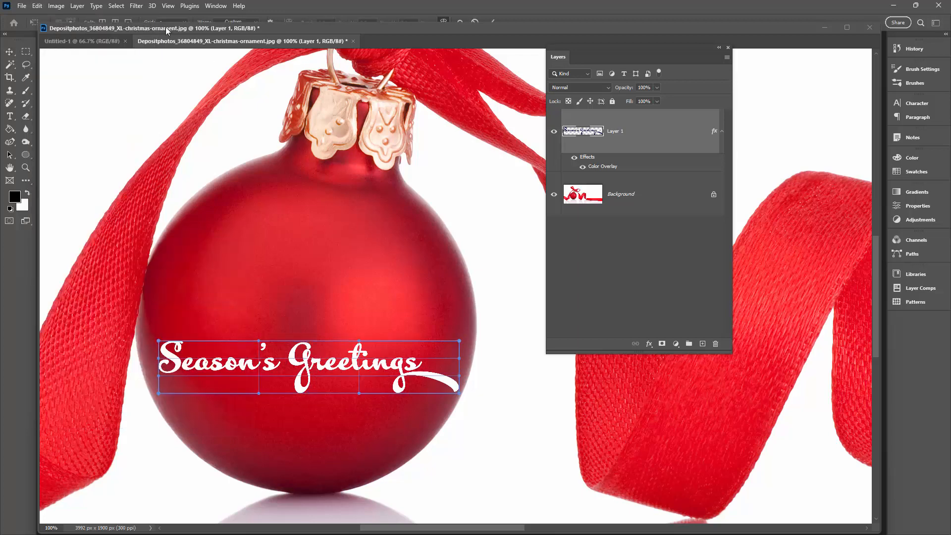
pyautogui.click(255, 21)
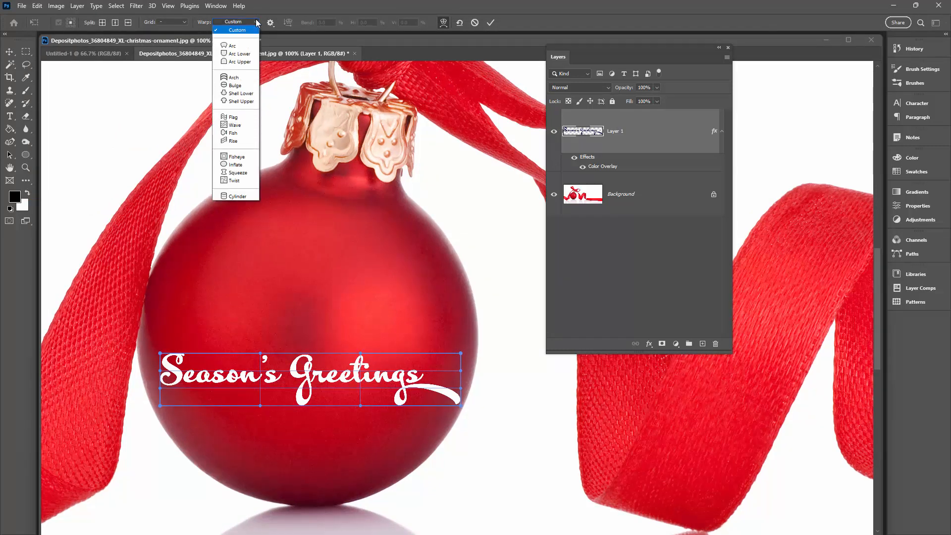
pyautogui.click(233, 78)
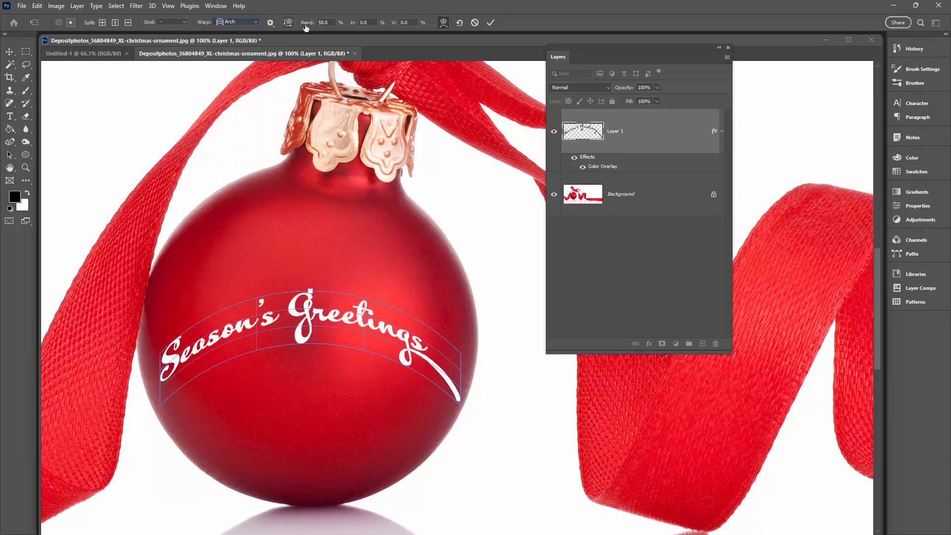
# Step: Set the Arch warp's bend to -46.7% so the lettering curves downward around the ornament
pyautogui.click(331, 23)
pyautogui.press('Down')
pyautogui.press('Down')
pyautogui.press('Down')
pyautogui.press('Down')
pyautogui.press('Down')
pyautogui.press('Down')
pyautogui.press('Down')
pyautogui.press('Down')
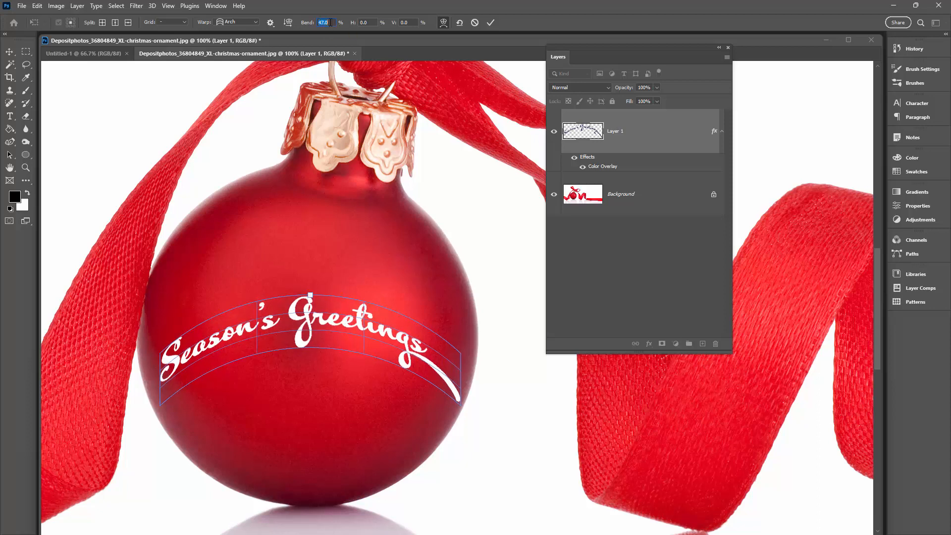
pyautogui.hotkey('shift', 'Down')
pyautogui.hotkey('shift', 'Down')
pyautogui.hotkey('shift', 'Down')
pyautogui.hotkey('shift', 'Down')
pyautogui.hotkey('shift', 'Down')
pyautogui.hotkey('shift', 'Down')
pyautogui.hotkey('shift', 'Down')
pyautogui.hotkey('shift', 'Down')
pyautogui.hotkey('shift', 'Down')
pyautogui.hotkey('shift', 'Down')
pyautogui.press('Down')
pyautogui.press('Down')
pyautogui.press('Down')
pyautogui.press('Down')
pyautogui.press('Down')
pyautogui.press('Down')
pyautogui.press('Down')
pyautogui.hotkey('shift', 'Down')
pyautogui.hotkey('shift', 'Down')
pyautogui.hotkey('shift', 'Down')
pyautogui.hotkey('shift', 'Down')
pyautogui.hotkey('shift', 'Down')
pyautogui.hotkey('shift', 'Down')
pyautogui.hotkey('shift', 'Down')
pyautogui.hotkey('shift', 'Down')
pyautogui.hotkey('shift', 'Down')
pyautogui.hotkey('shift', 'Down')
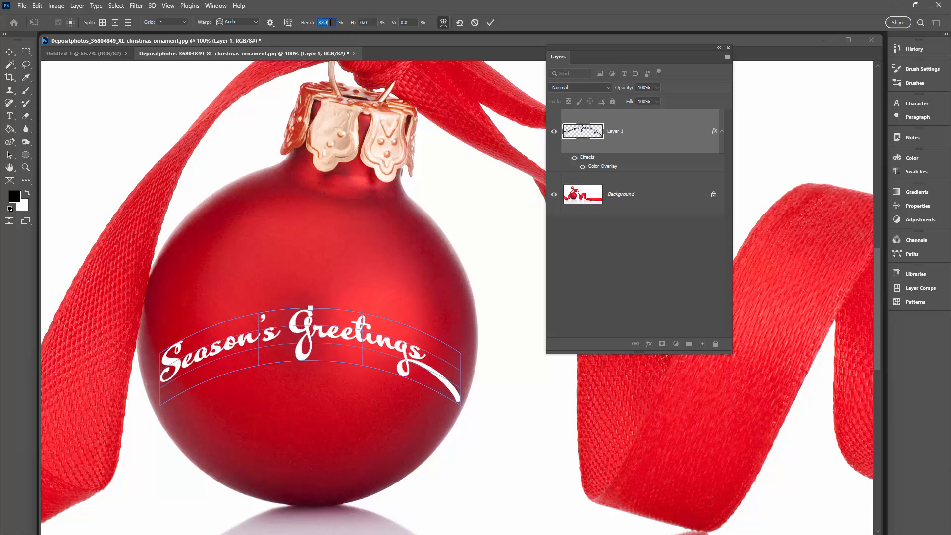
pyautogui.hotkey('shift', 'Down')
pyautogui.hotkey('shift', 'Down')
pyautogui.hotkey('shift', 'Down')
pyautogui.hotkey('shift', 'Down')
pyautogui.hotkey('shift', 'Down')
pyautogui.hotkey('shift', 'Down')
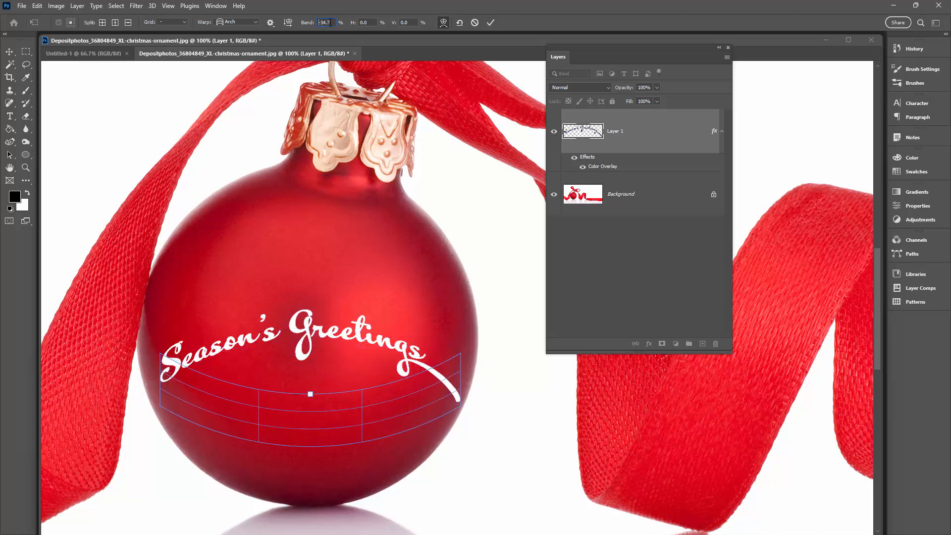
pyautogui.press('Down')
pyautogui.press('Down')
pyautogui.press('Down')
pyautogui.press('Down')
pyautogui.press('Down')
pyautogui.press('Down')
pyautogui.press('Down')
pyautogui.press('Down')
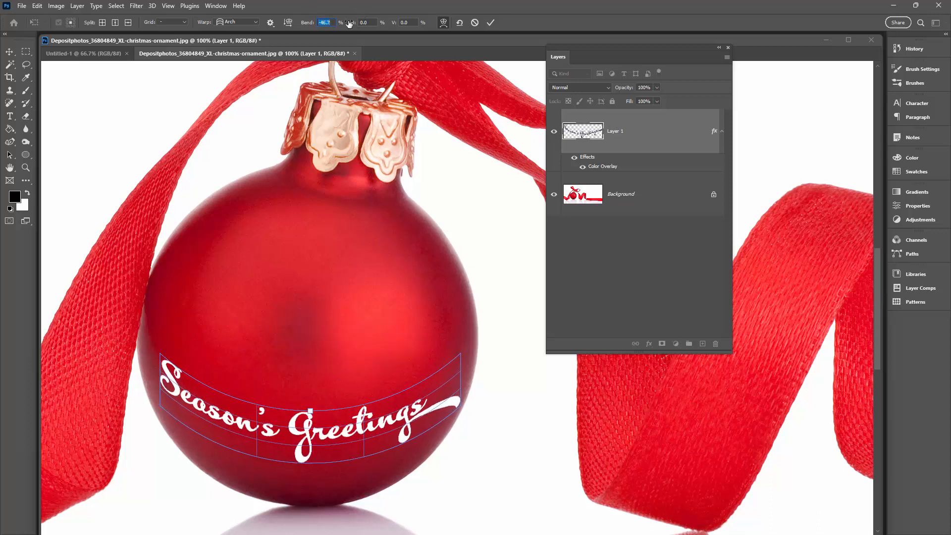
# Step: Commit the warp, nudge the lettering slightly up and right on the ornament, and rotate it about -2.54°
pyautogui.click(491, 22)
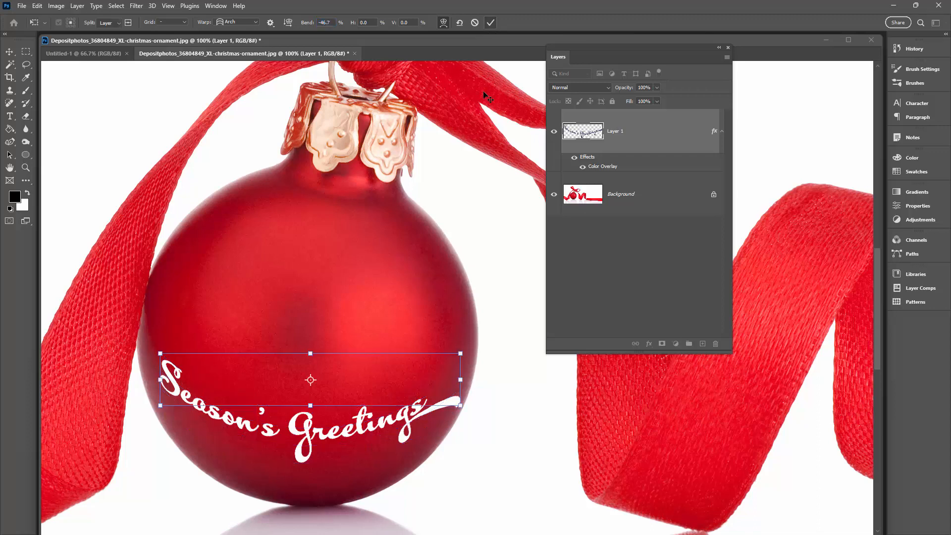
pyautogui.click(510, 298)
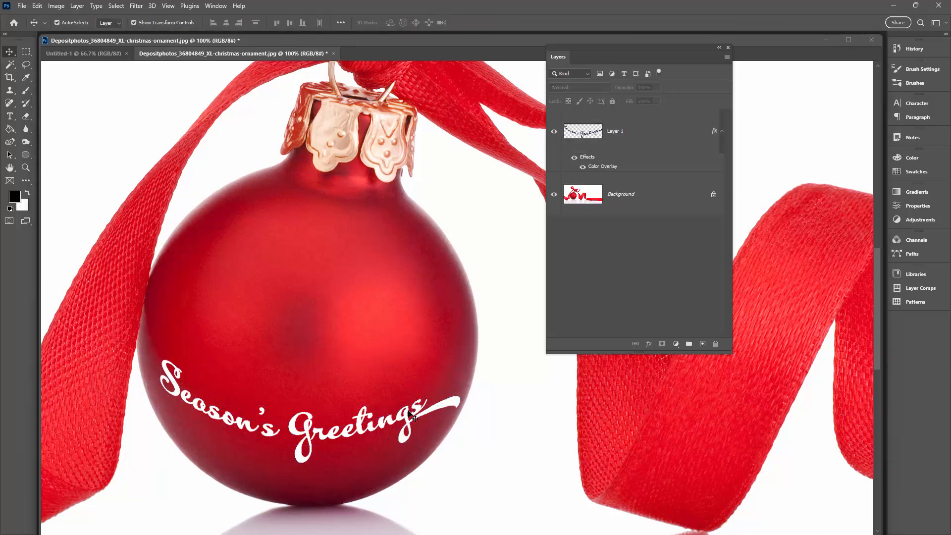
pyautogui.moveTo(408, 411); pyautogui.dragTo(446, 393)
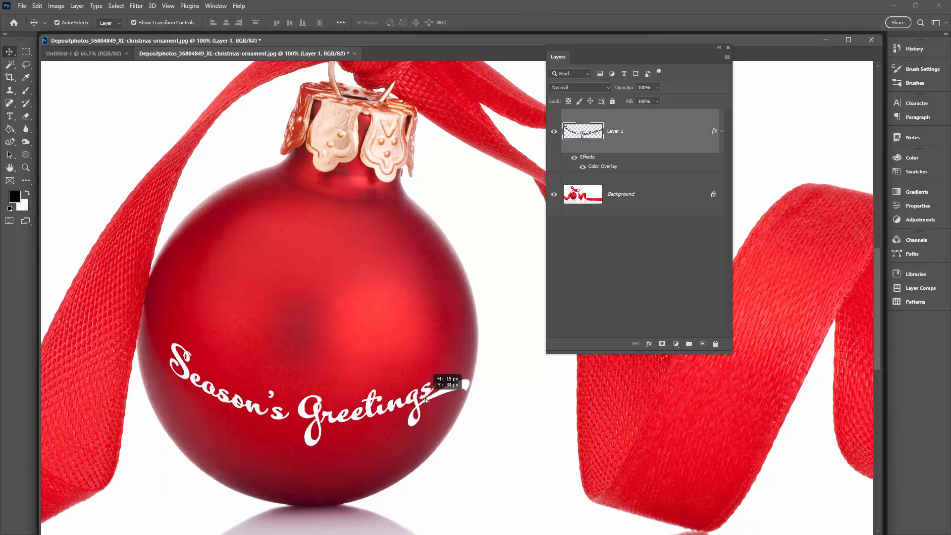
pyautogui.moveTo(477, 342); pyautogui.dragTo(474, 330)
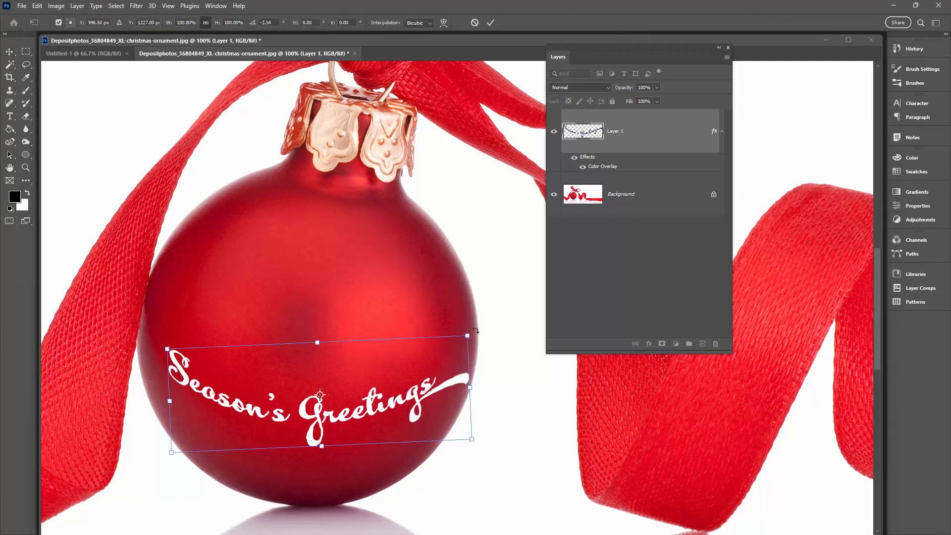
pyautogui.click(488, 22)
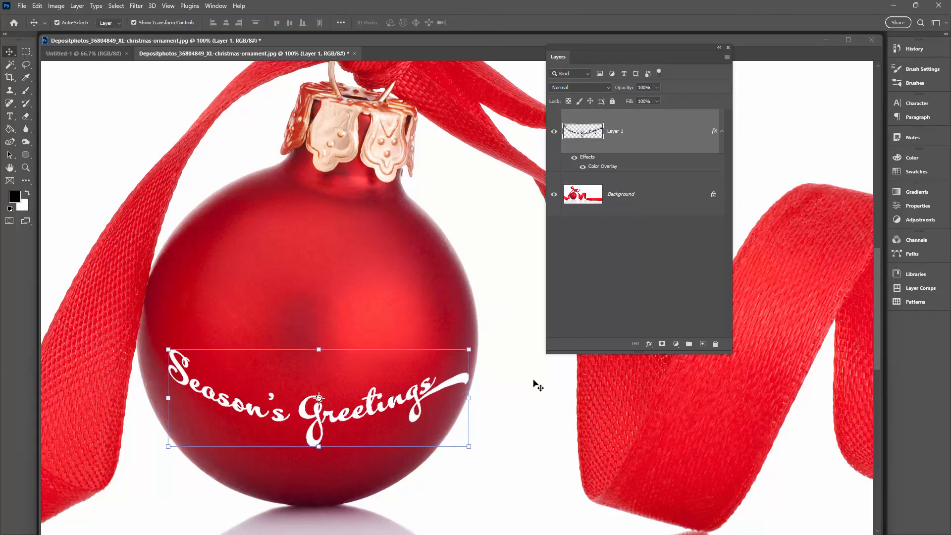
pyautogui.click(535, 384)
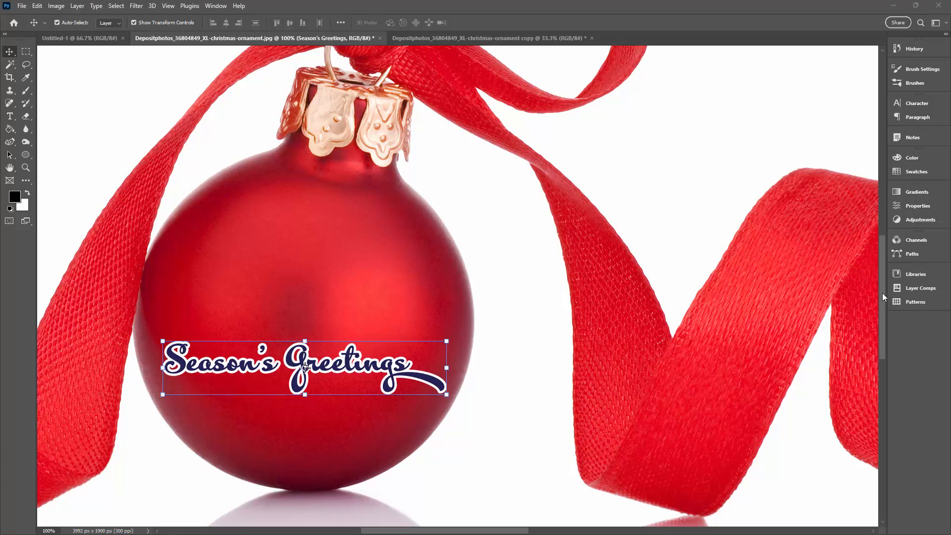
# Step: Open the Blending Options of the Season's Greetings layer and set Blend If to the Blue channel
pyautogui.press('F7')
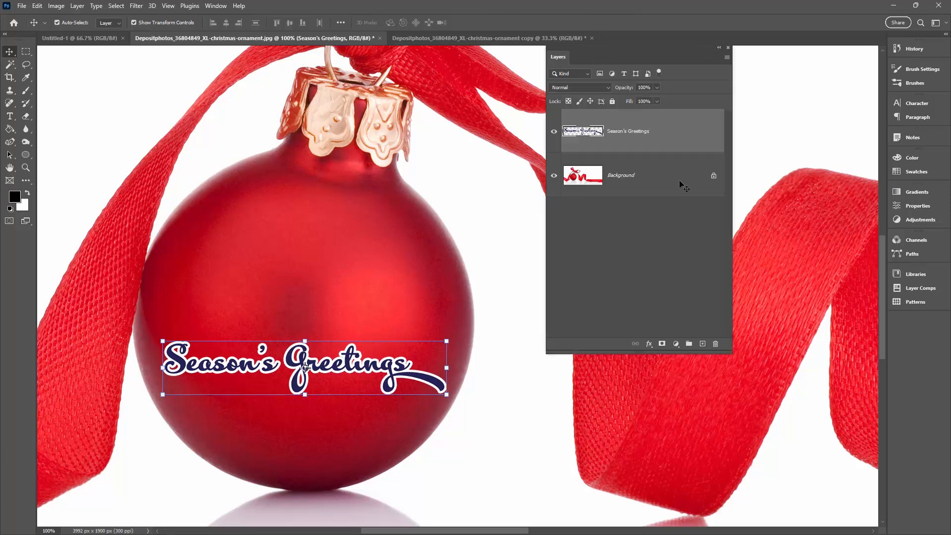
pyautogui.click(555, 132)
pyautogui.click(555, 132)
pyautogui.click(649, 344)
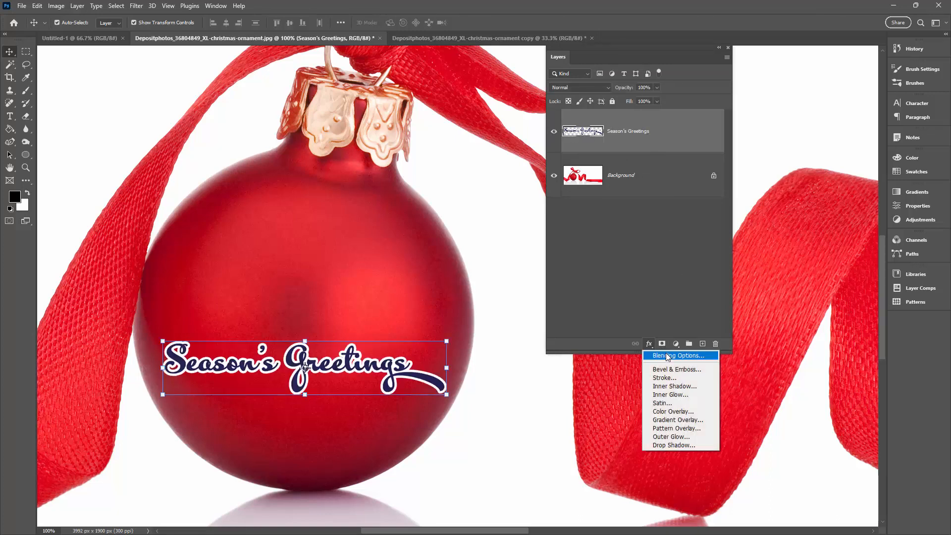
pyautogui.click(668, 356)
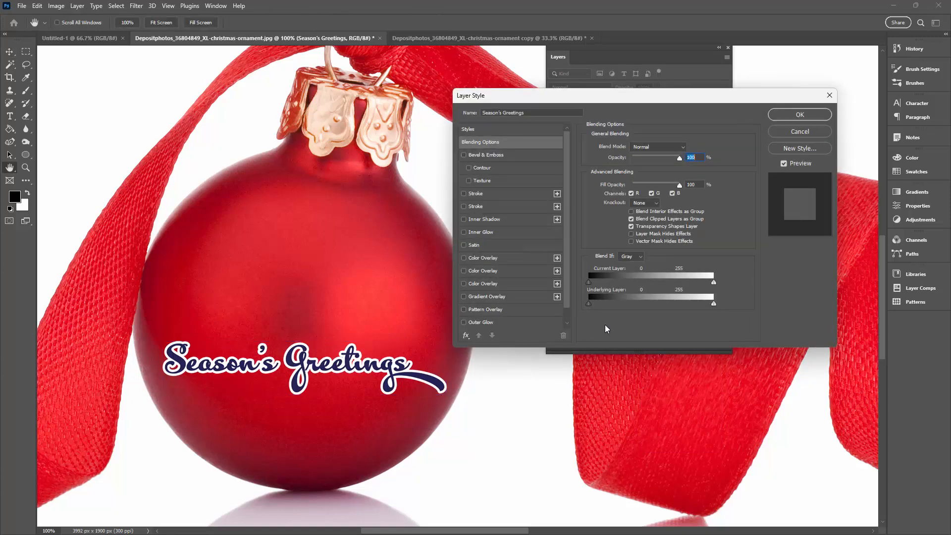
pyautogui.click(631, 256)
pyautogui.click(624, 288)
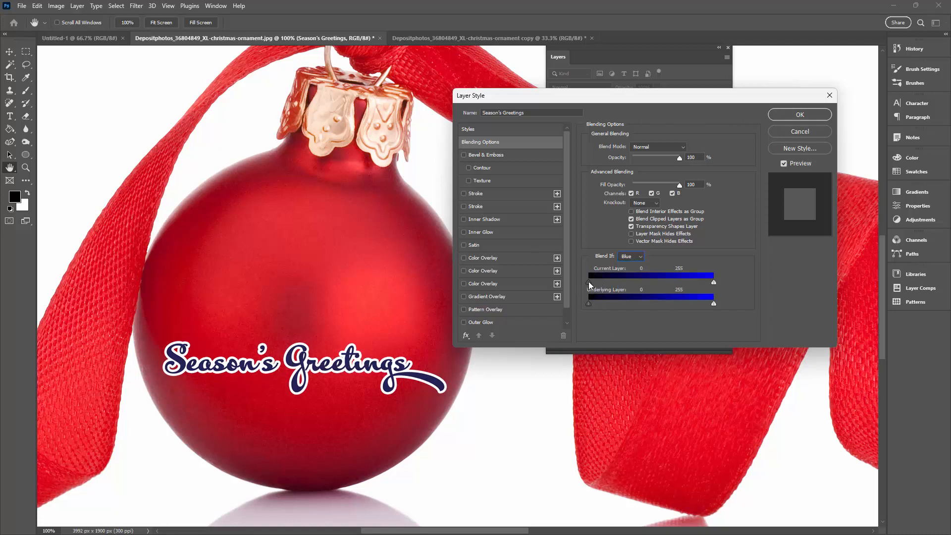
# Step: Split the Current Layer dark slider, with its lower half at 87 and the other half further up, to hide the lettering's blue fill
pyautogui.moveTo(613, 282); pyautogui.dragTo(638, 282)
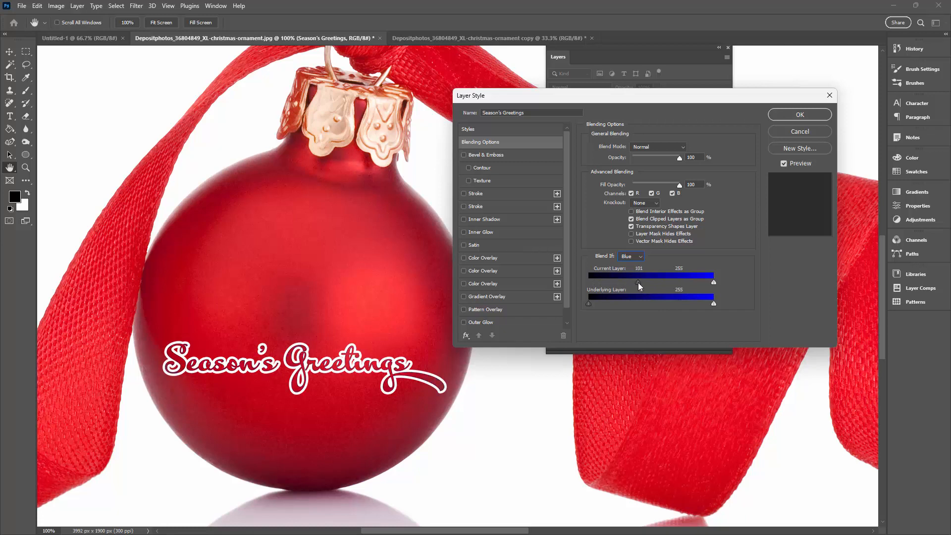
pyautogui.press('alt')
pyautogui.moveTo(629, 284); pyautogui.dragTo(623, 283)
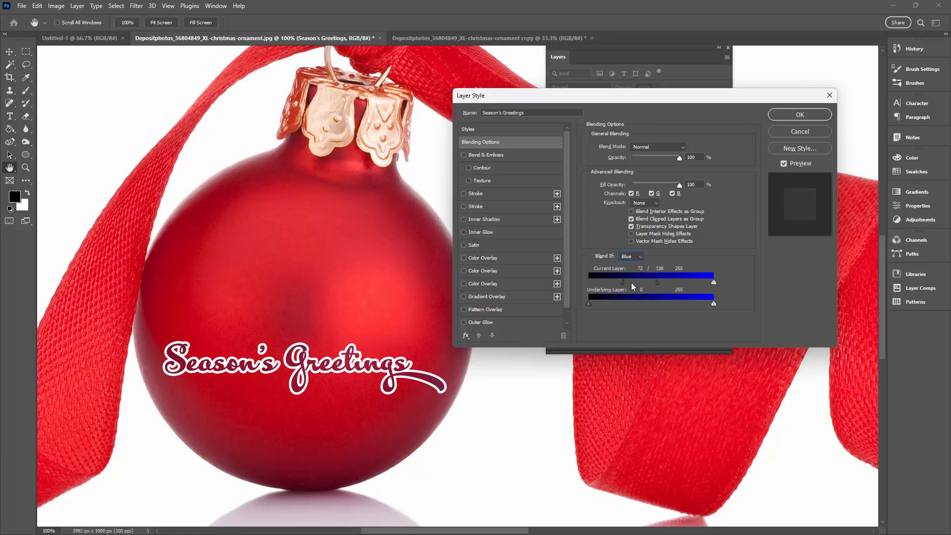
pyautogui.moveTo(630, 284); pyautogui.dragTo(633, 283)
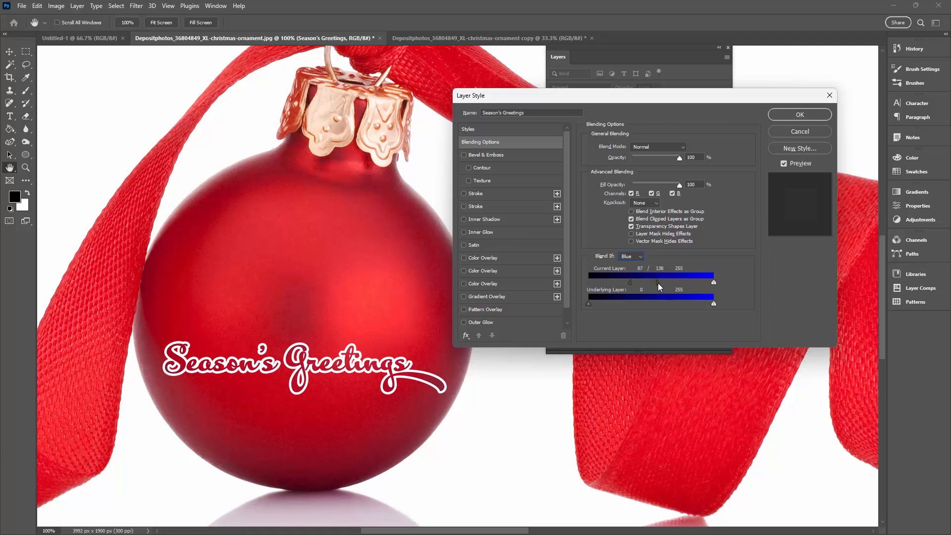
pyautogui.moveTo(675, 280); pyautogui.dragTo(676, 281)
pyautogui.click(788, 114)
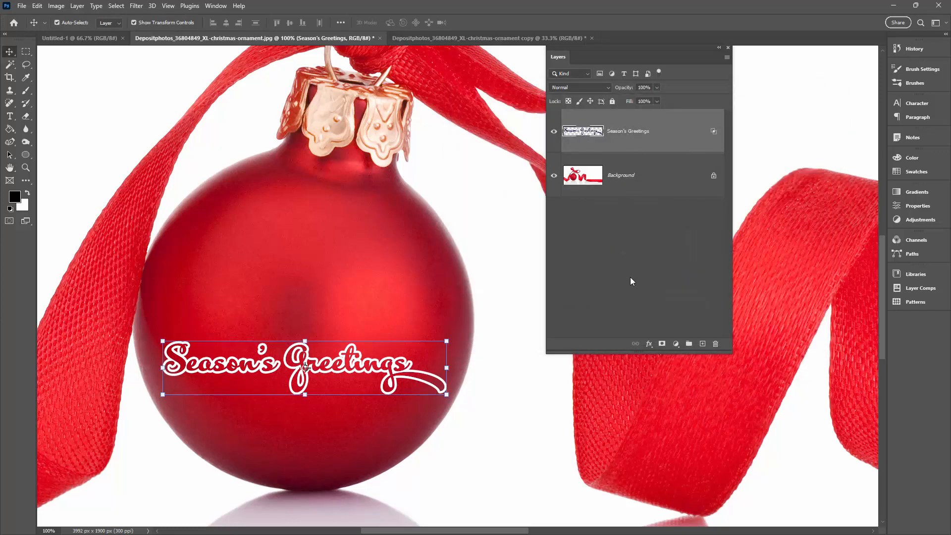
# Step: Add a blank layer beneath the Season's Greetings layer and merge the outlined lettering down into it
pyautogui.click(648, 343)
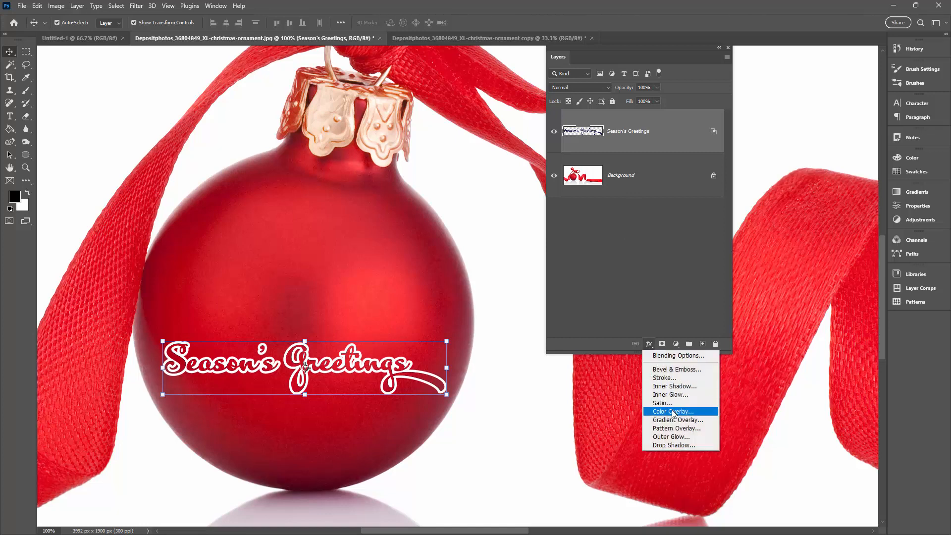
pyautogui.click(614, 261)
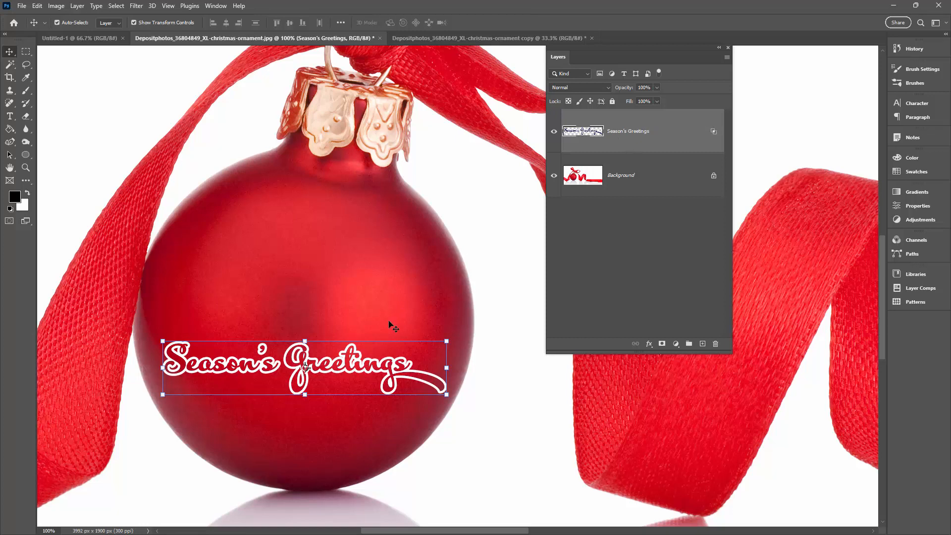
pyautogui.click(702, 344)
pyautogui.moveTo(640, 126); pyautogui.dragTo(640, 196)
pyautogui.click(574, 131)
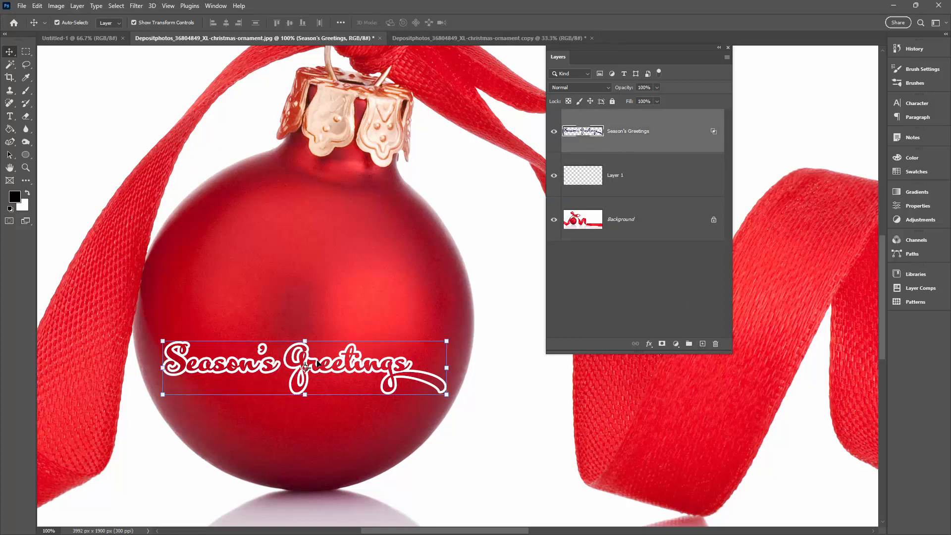
pyautogui.rightClick(676, 145)
pyautogui.click(707, 441)
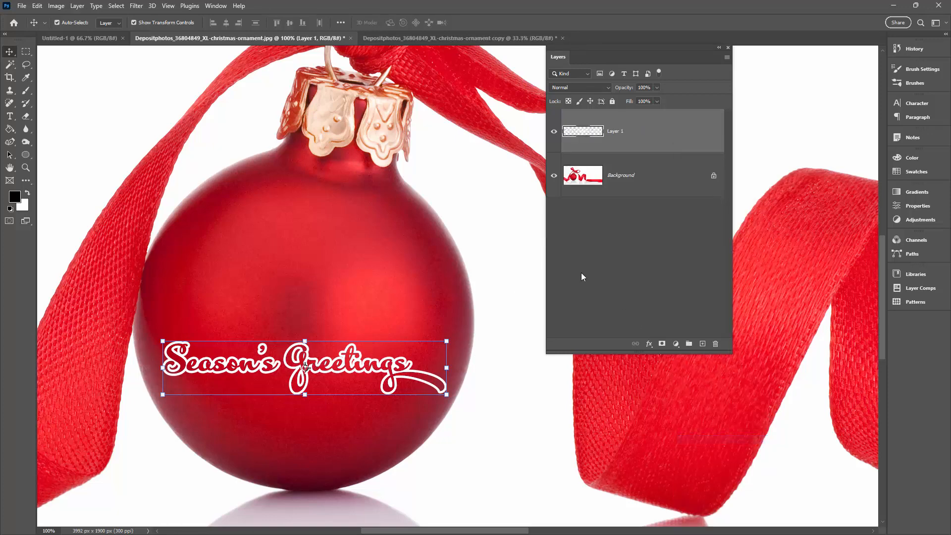
pyautogui.click(554, 131)
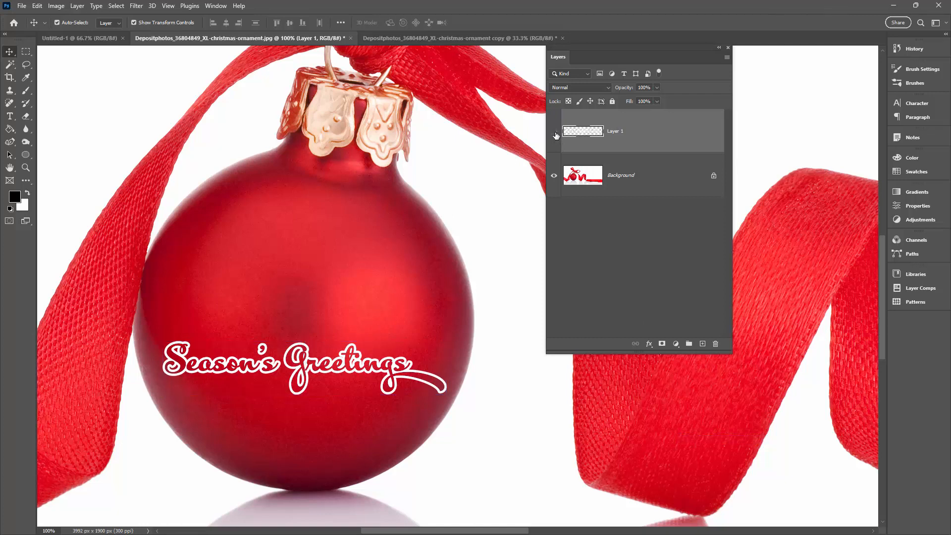
pyautogui.click(554, 132)
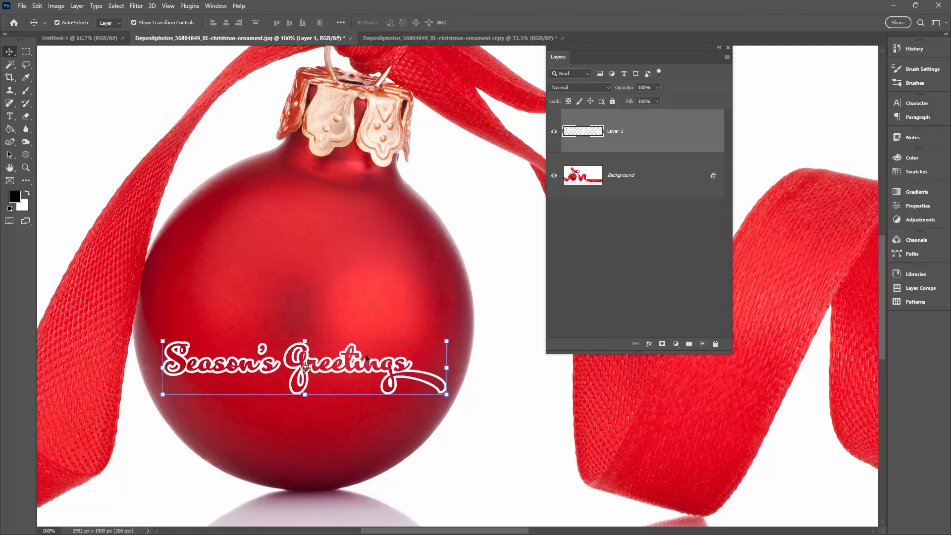
# Step: Add a Color Overlay effect to the merged outline layer
pyautogui.click(649, 344)
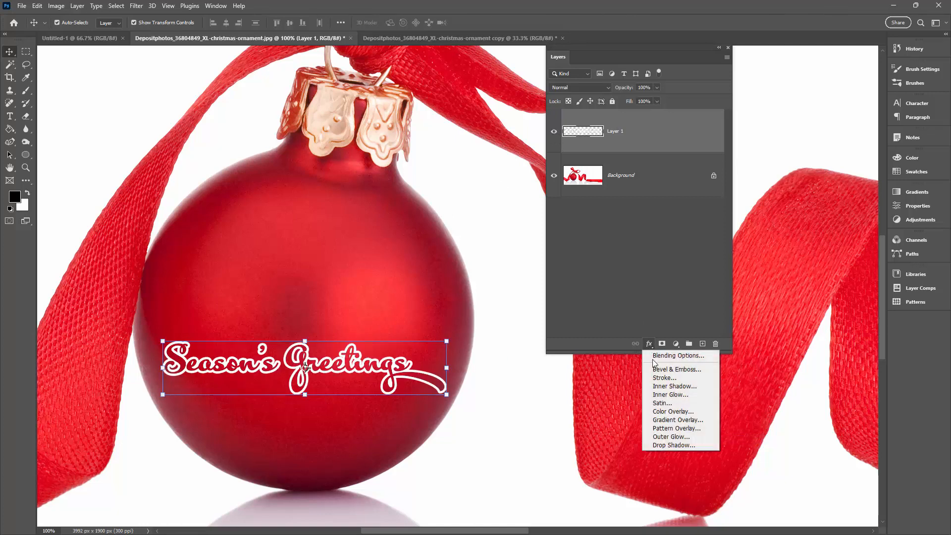
pyautogui.click(672, 411)
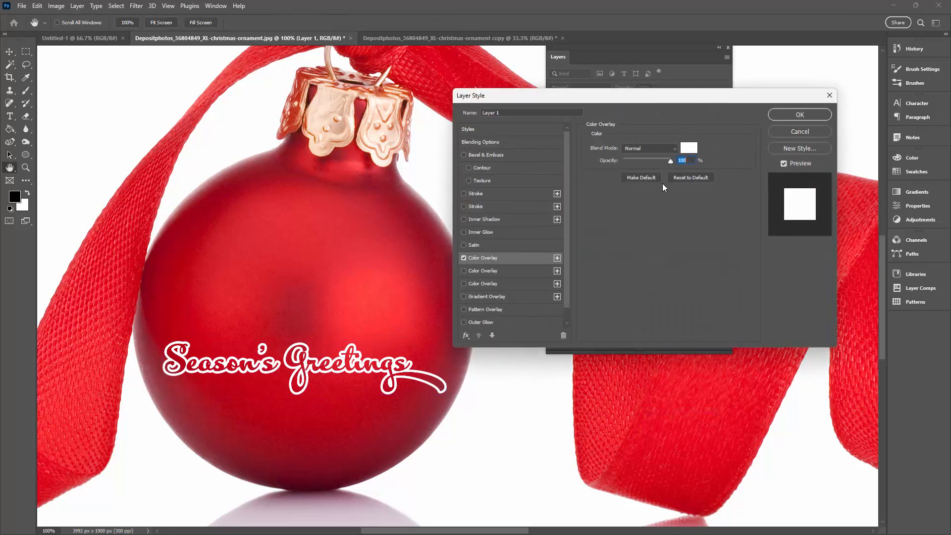
pyautogui.click(684, 150)
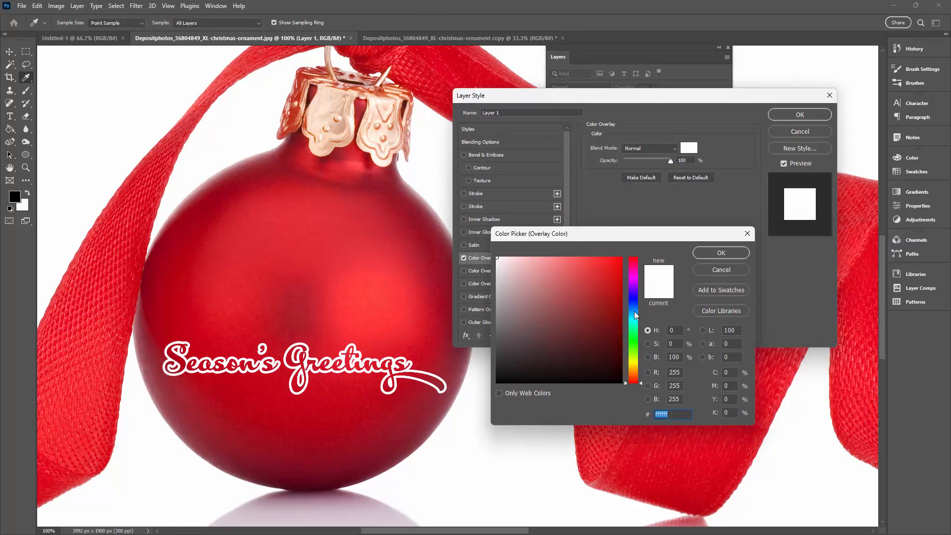
pyautogui.click(634, 311)
pyautogui.click(581, 264)
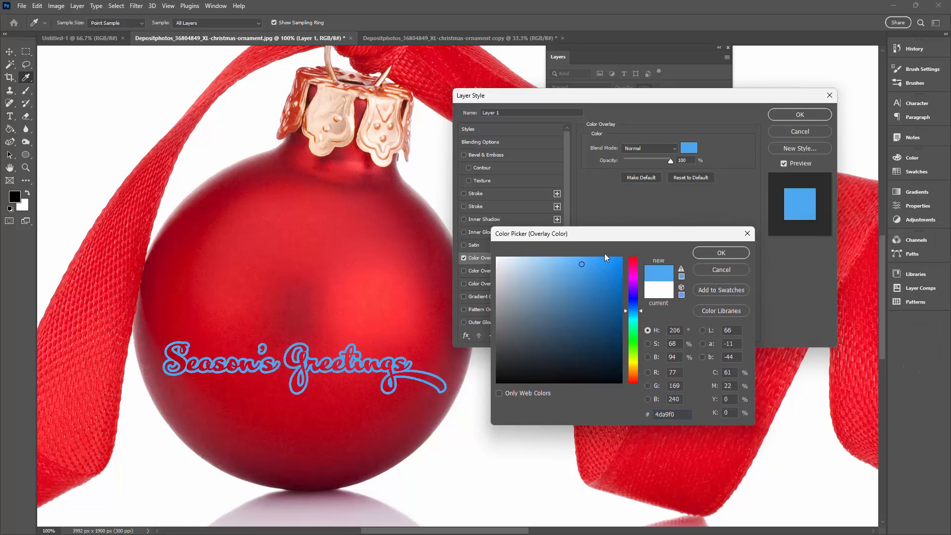
pyautogui.click(556, 260)
pyautogui.click(714, 268)
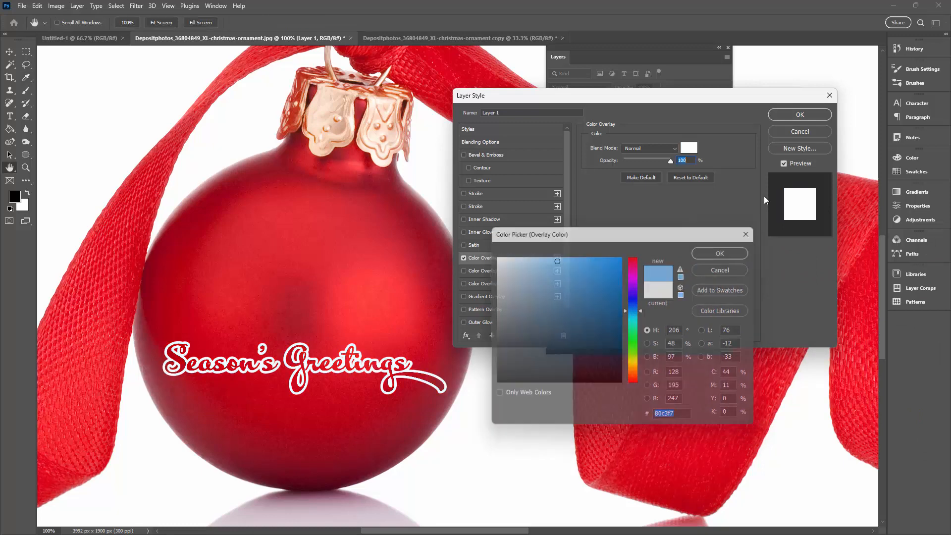
# Step: Apply the white Color Overlay in Normal mode at 100% opacity and deselect the outline layer
pyautogui.click(798, 115)
pyautogui.click(563, 447)
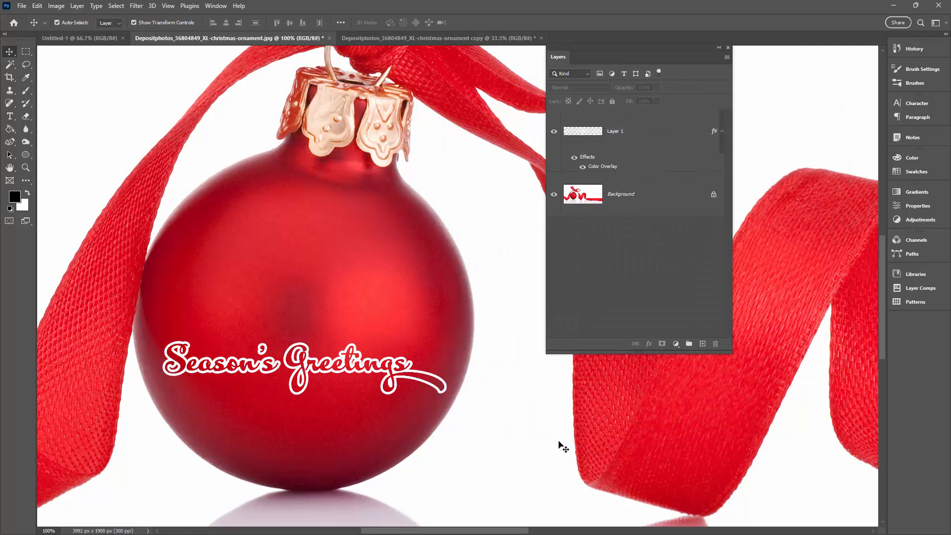